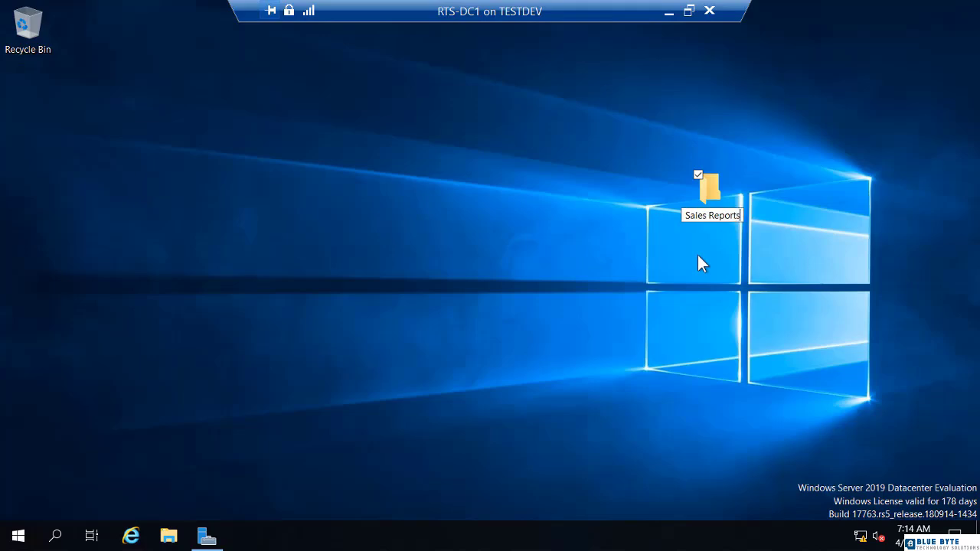
# Step: Name the new desktop folder Sales Reports and open its security properties
pyautogui.press('Return')
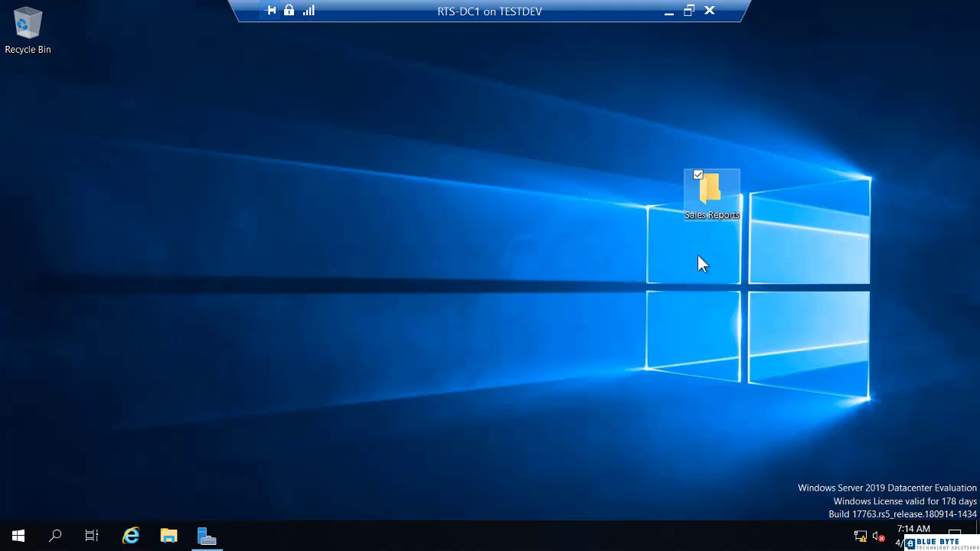
pyautogui.click(647, 247)
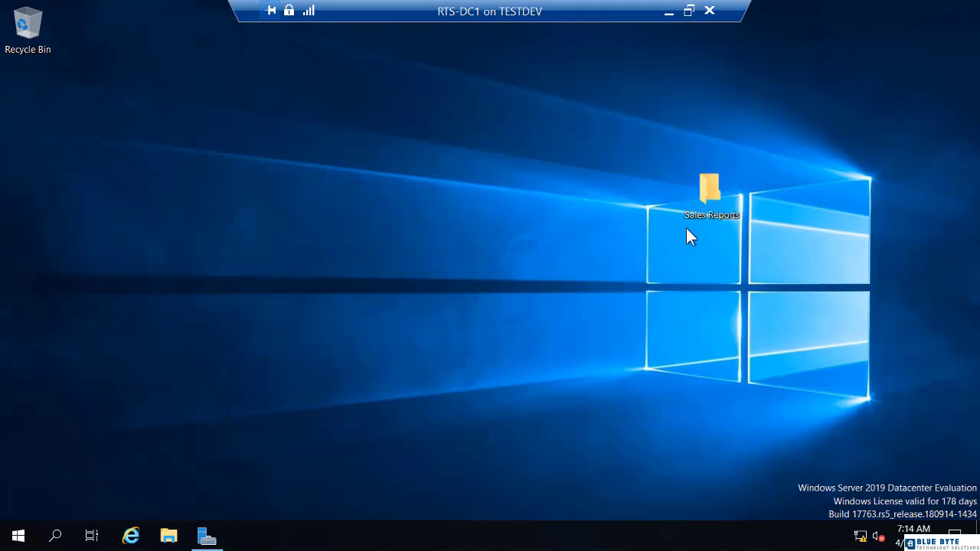
pyautogui.rightClick(700, 191)
pyautogui.click(630, 438)
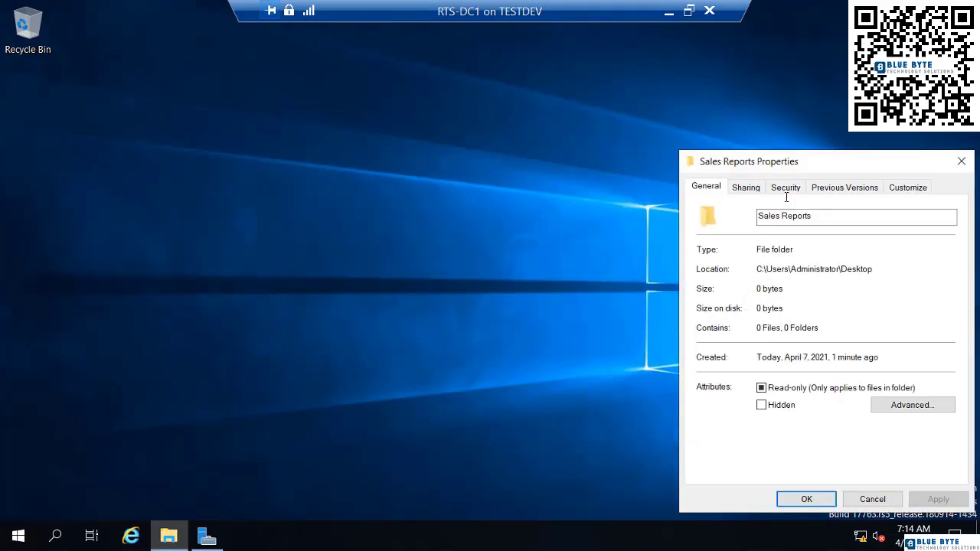
pyautogui.click(788, 188)
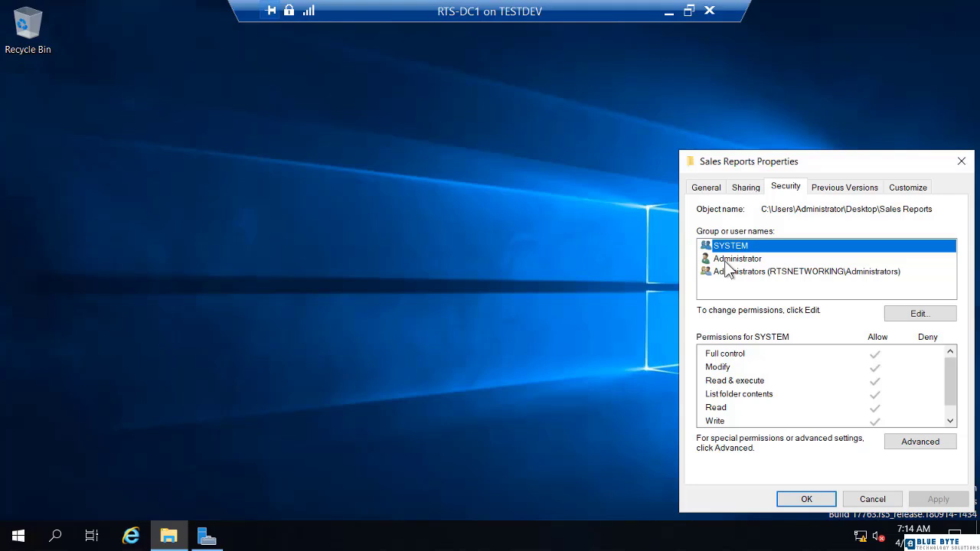
# Step: Find the Sales-Users group in the RTSnetworking.com directory and add it to the Sales Reports folder's security permissions
pyautogui.click(910, 314)
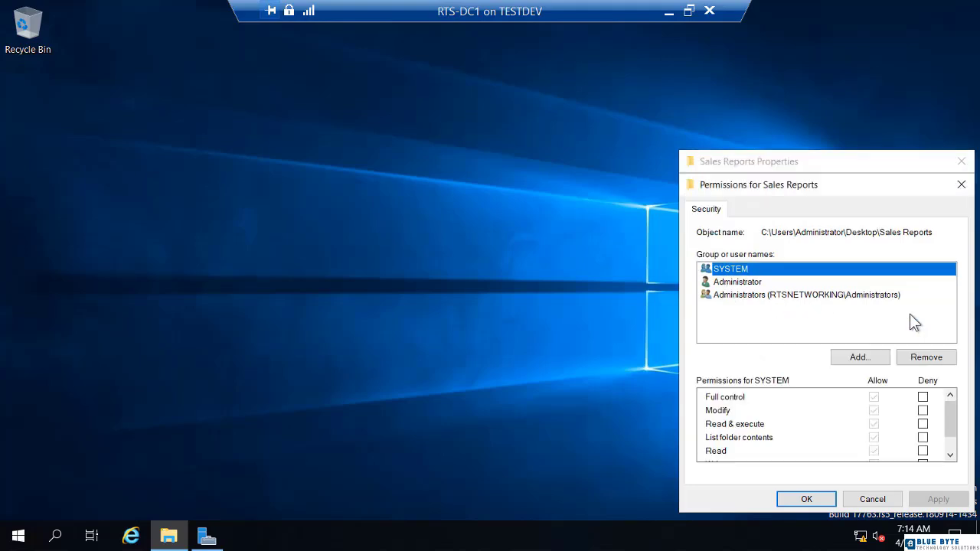
pyautogui.click(859, 357)
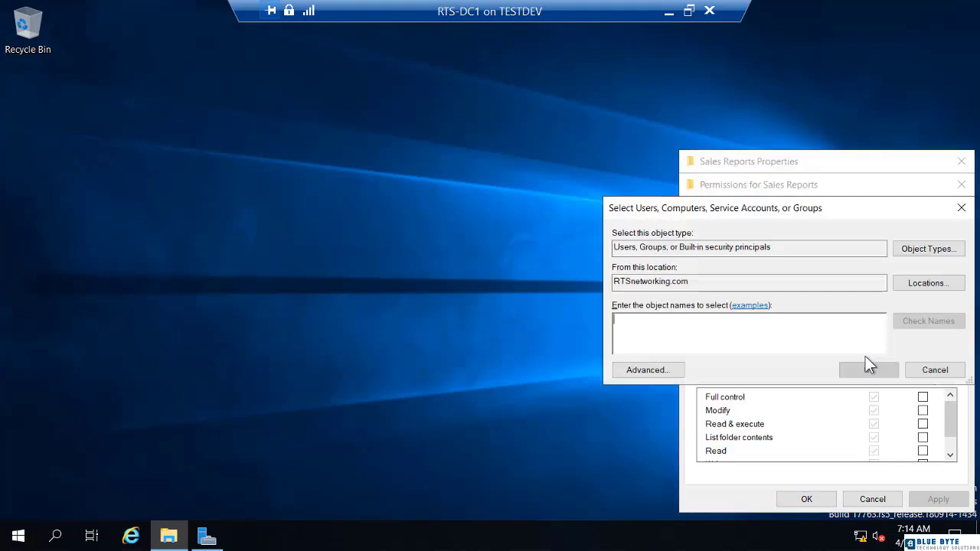
pyautogui.click(653, 370)
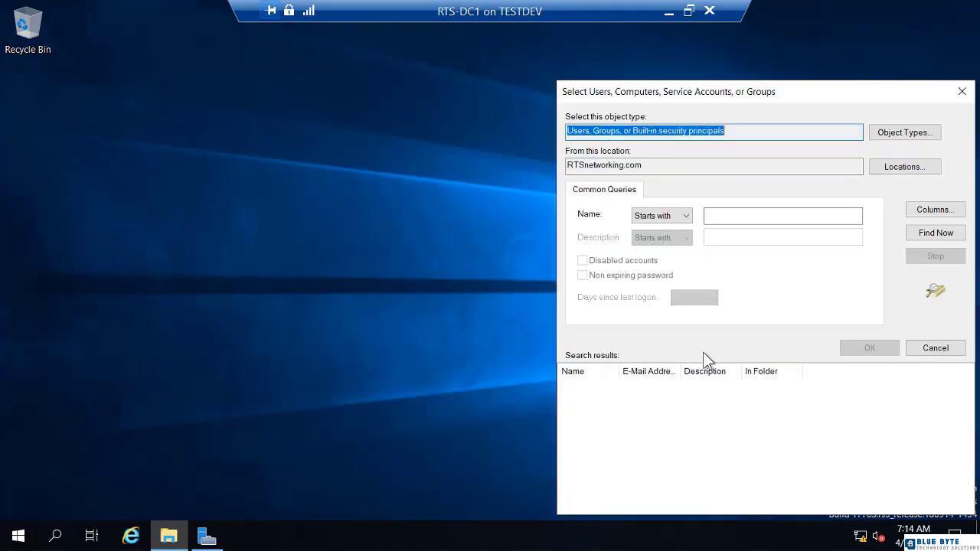
pyautogui.click(918, 232)
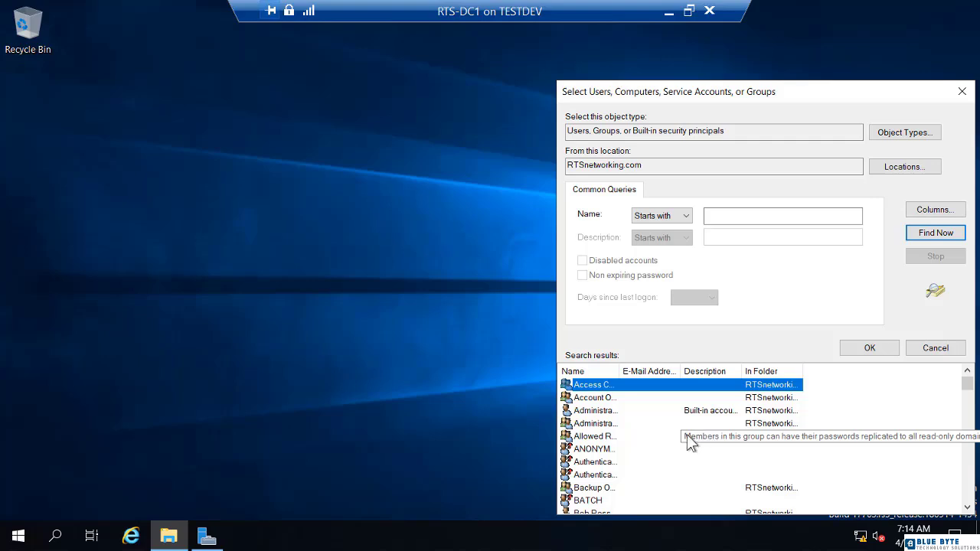
pyautogui.scroll(-1, 642, 438)
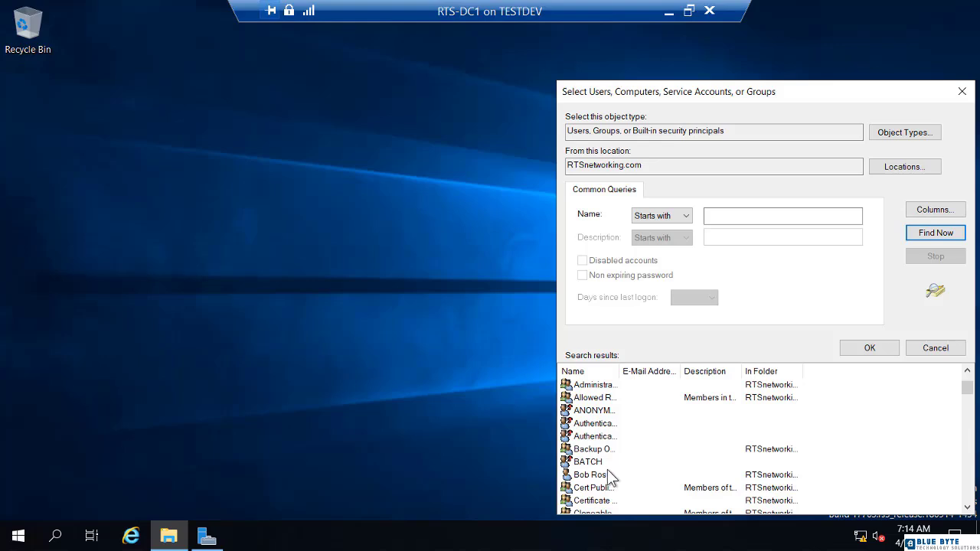
pyautogui.scroll(-6, 609, 475)
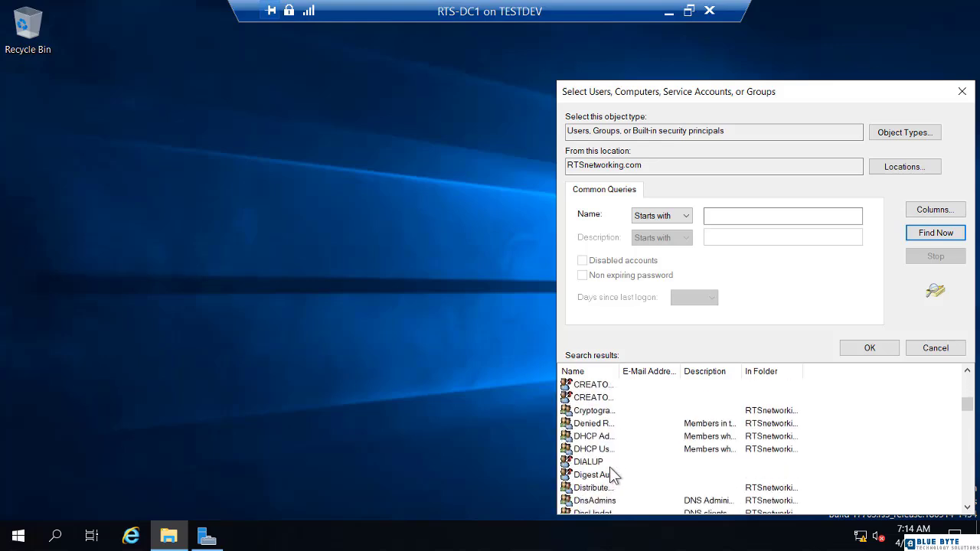
pyautogui.scroll(-10, 613, 475)
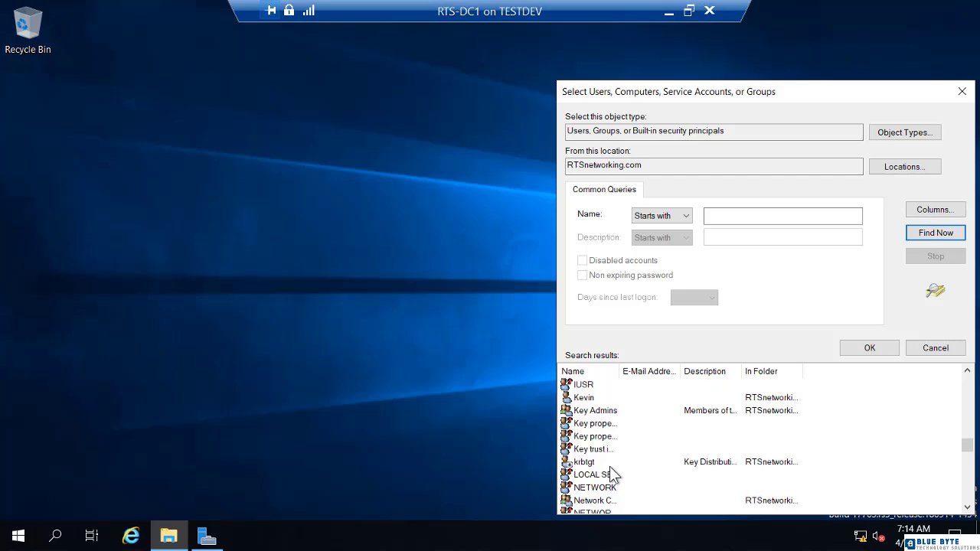
pyautogui.scroll(-4, 613, 470)
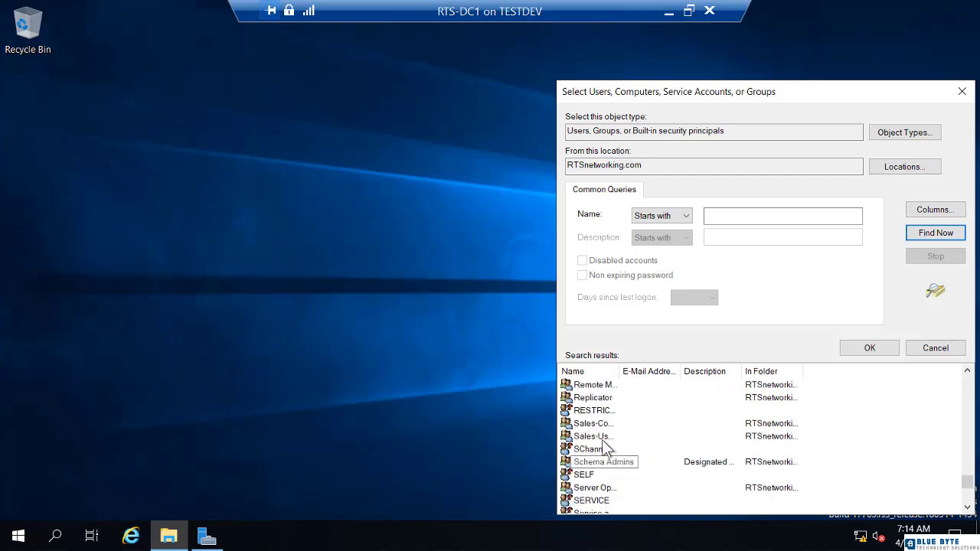
pyautogui.click(604, 438)
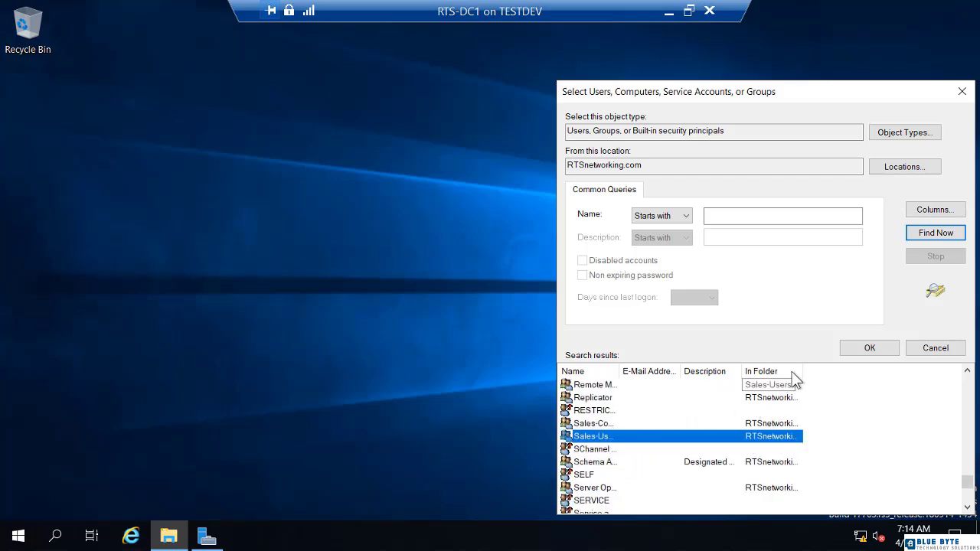
pyautogui.click(860, 351)
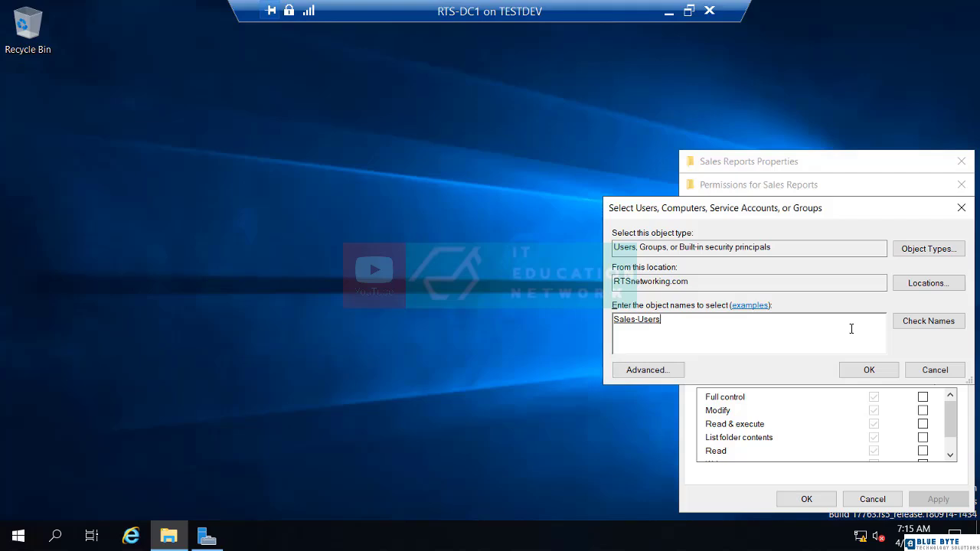
pyautogui.click(870, 370)
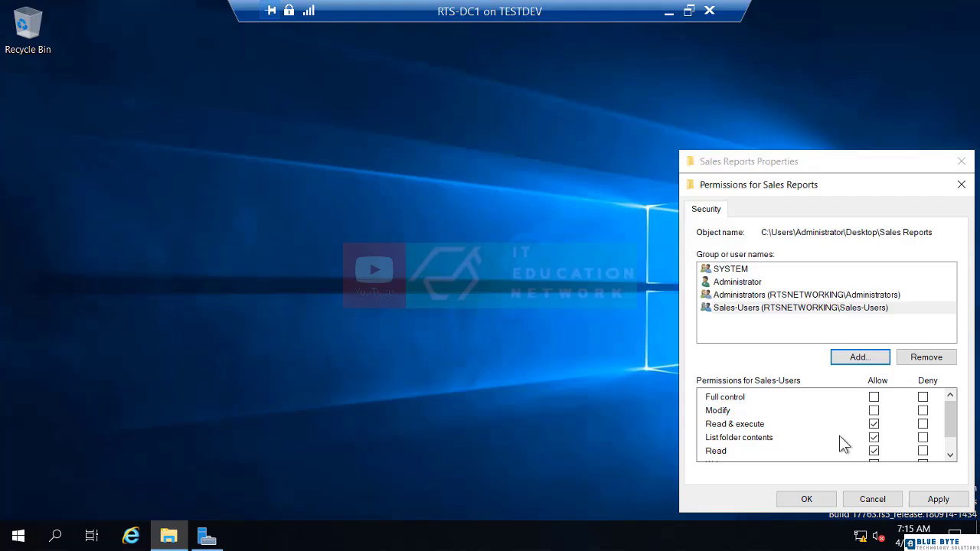
# Step: Allow Modify for Sales-Users on the Sales Reports folder and review the group's resulting permissions
pyautogui.click(873, 411)
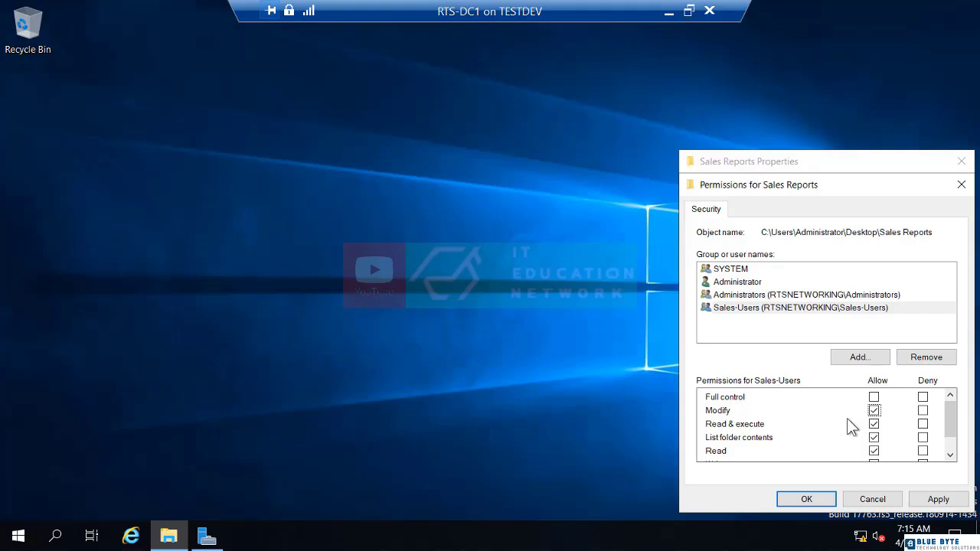
pyautogui.click(811, 498)
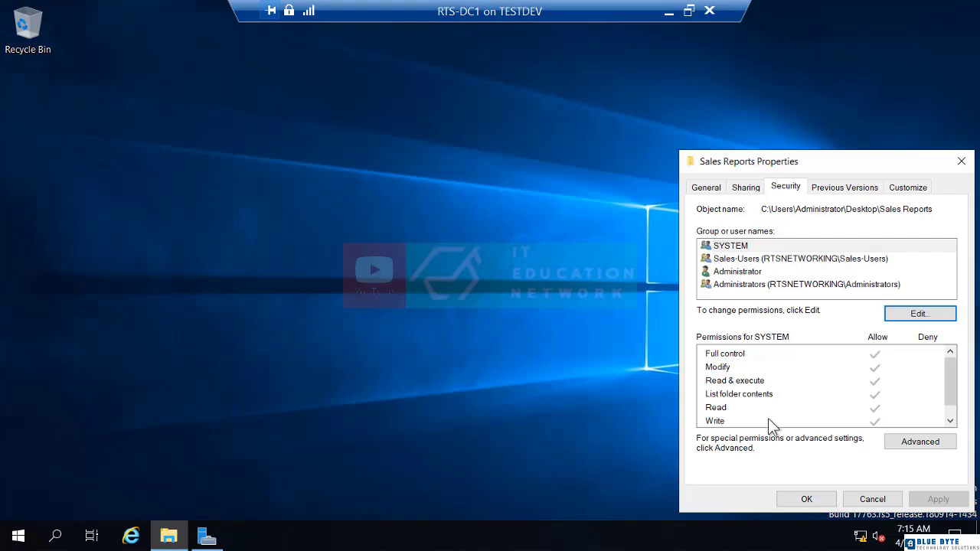
pyautogui.click(762, 260)
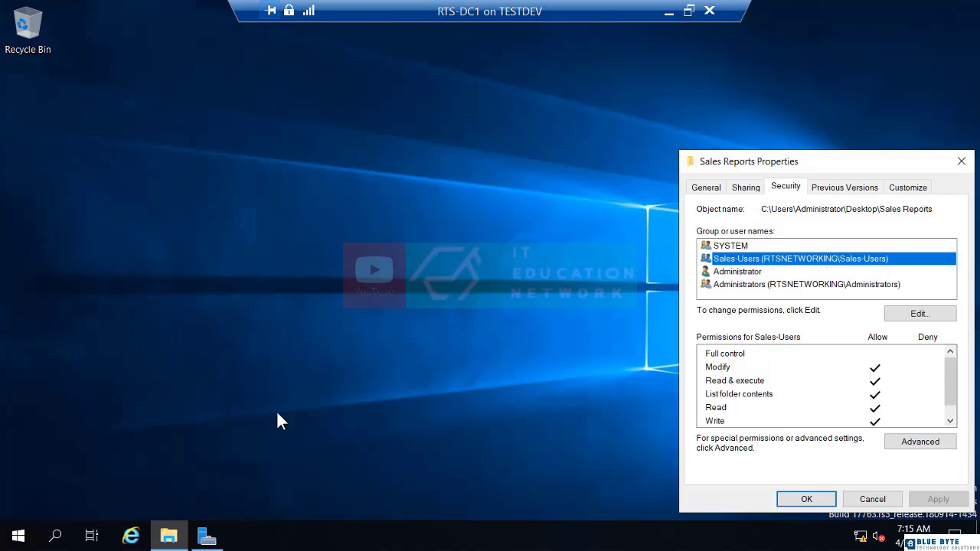
# Step: Open the network shares of the server \\rts-dc1 through the Run command
pyautogui.rightClick(18, 536)
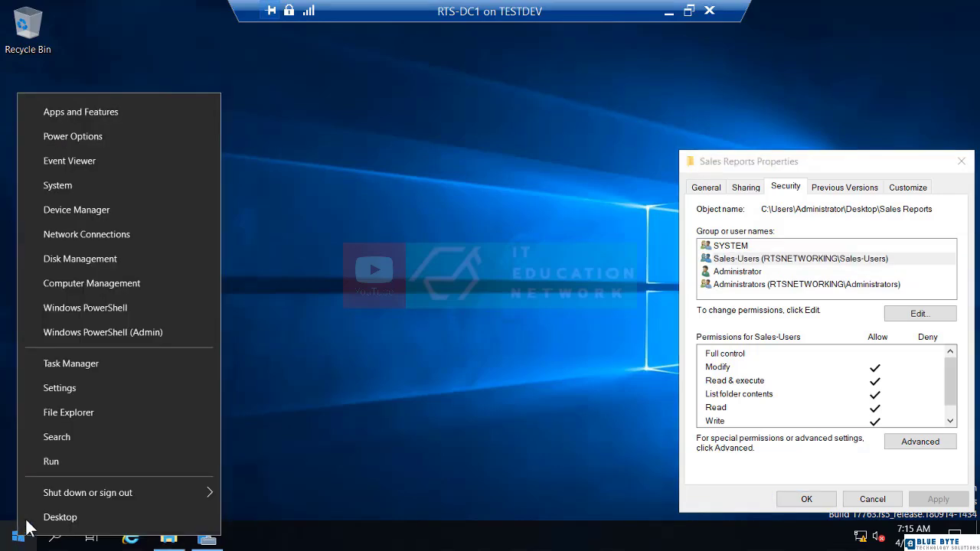
pyautogui.click(50, 462)
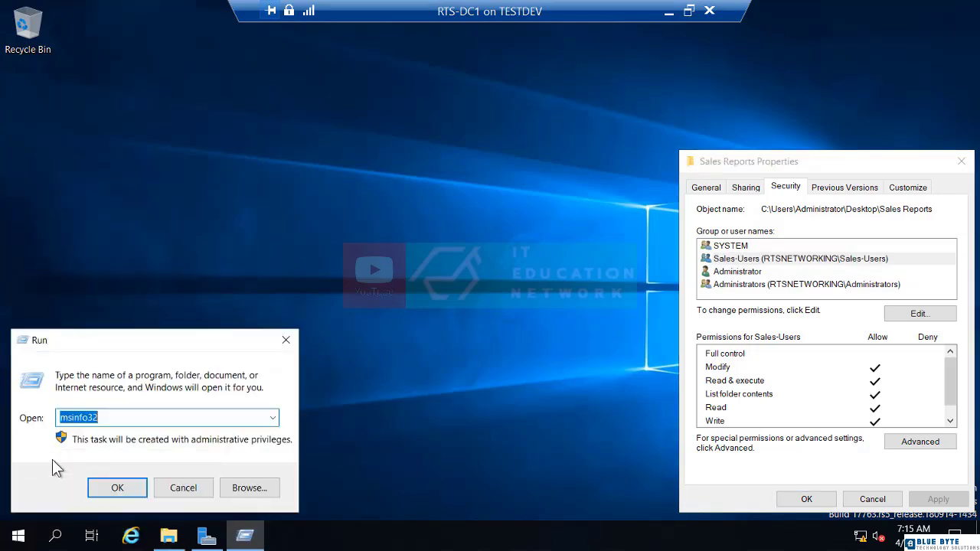
pyautogui.write('\\rts-dc1')
pyautogui.press('Return')
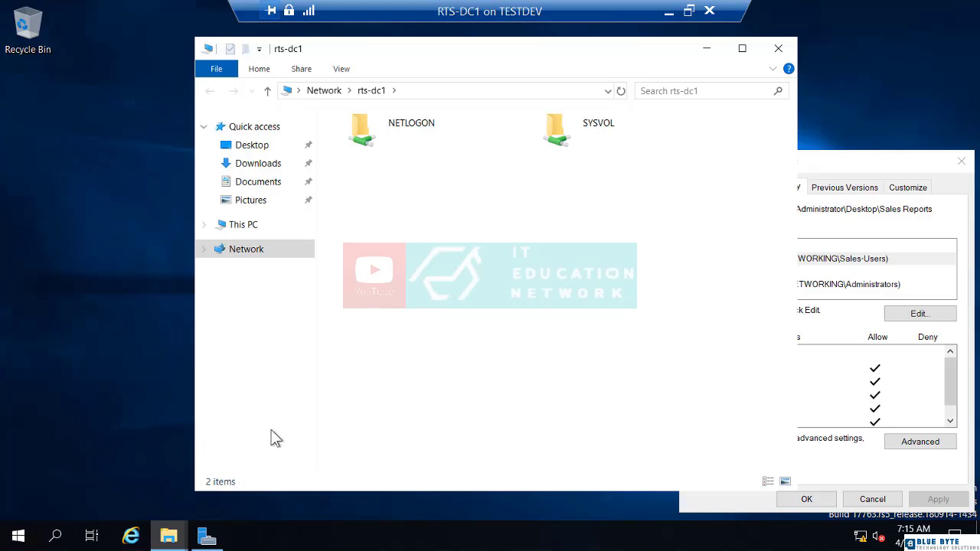
# Step: Enable sharing of the Sales Reports folder through Advanced Sharing, with Sales Reports as the share name
pyautogui.click(829, 163)
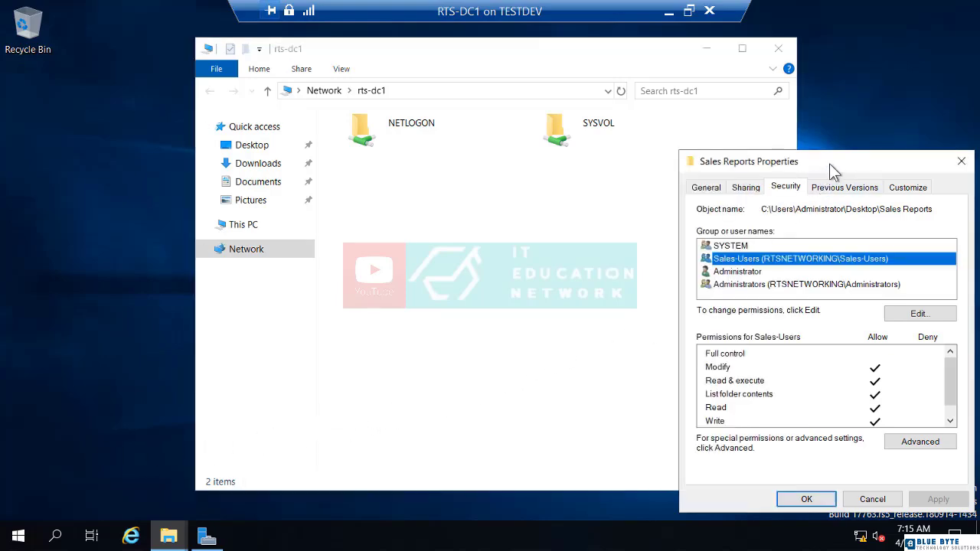
pyautogui.click(746, 187)
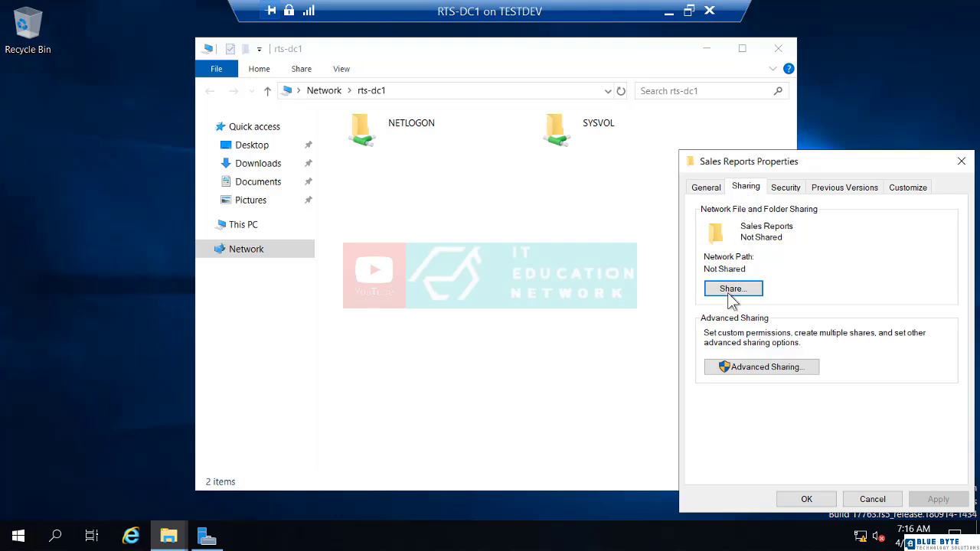
pyautogui.click(735, 369)
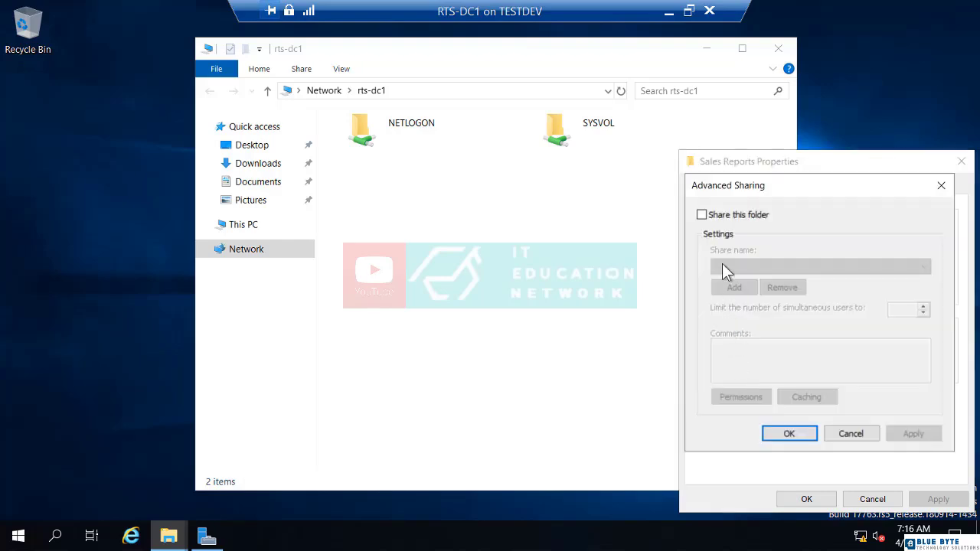
pyautogui.click(701, 215)
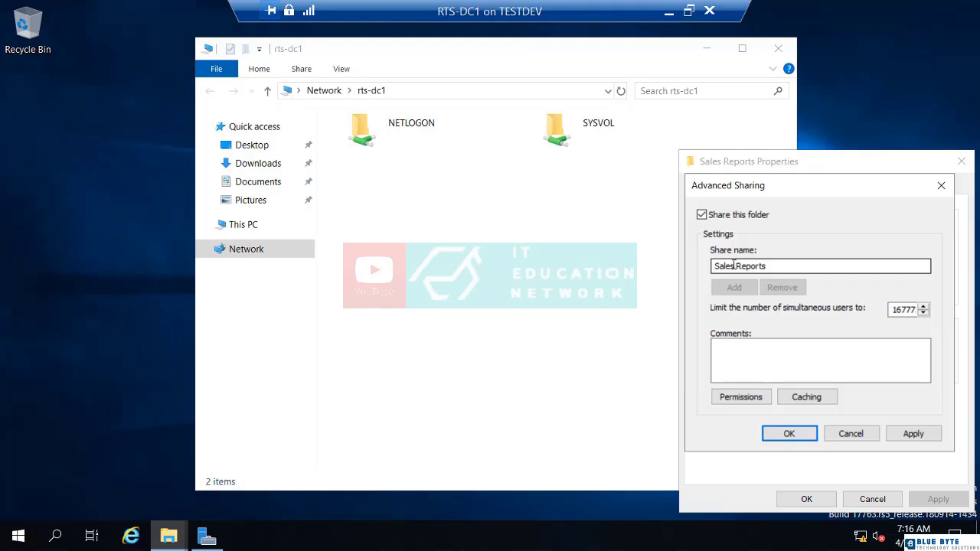
# Step: Allow Everyone Full Control in the Sales Reports share permissions and apply the sharing settings
pyautogui.click(740, 397)
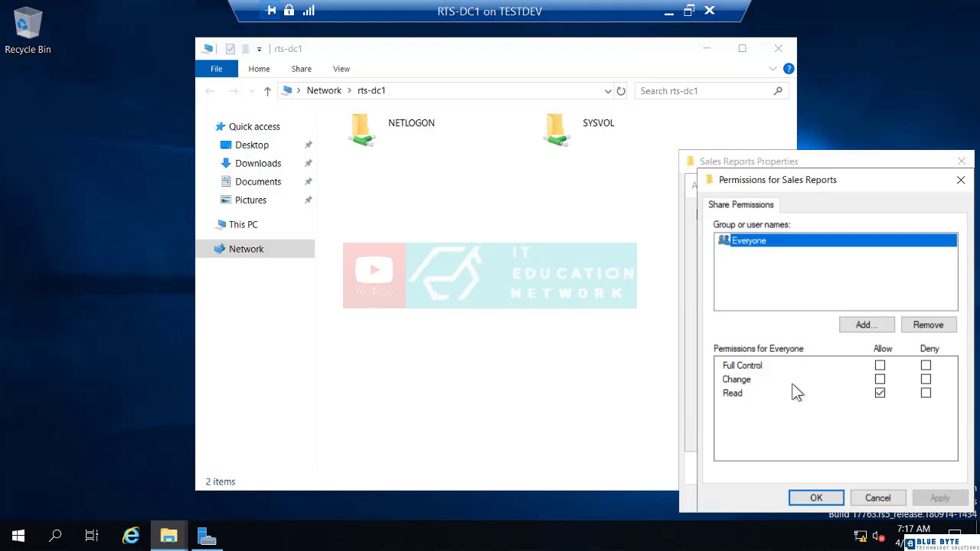
pyautogui.click(880, 365)
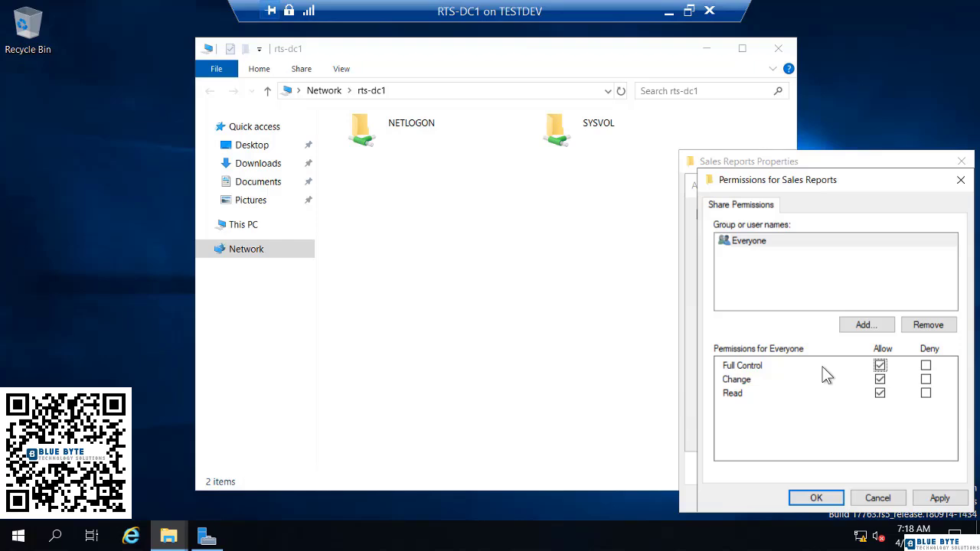
pyautogui.click(816, 499)
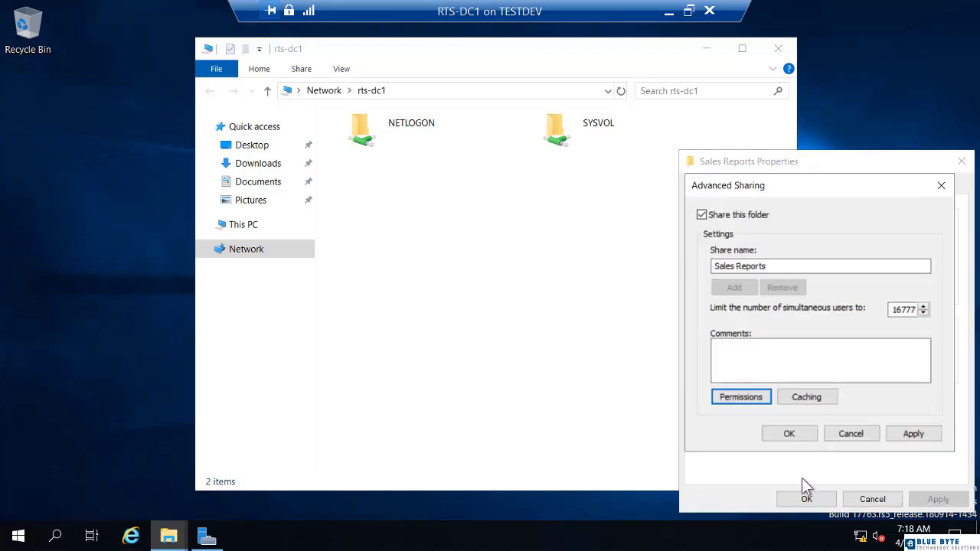
pyautogui.click(791, 434)
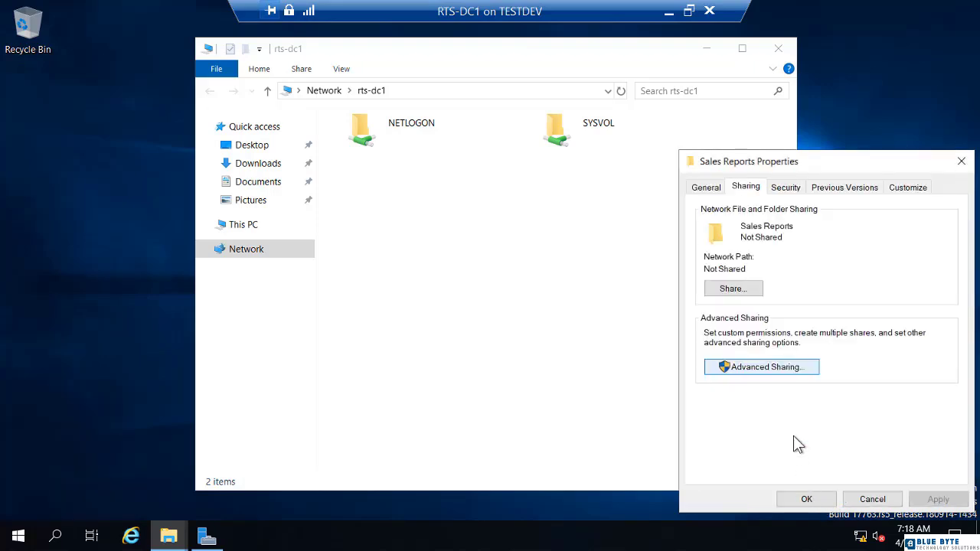
pyautogui.click(806, 499)
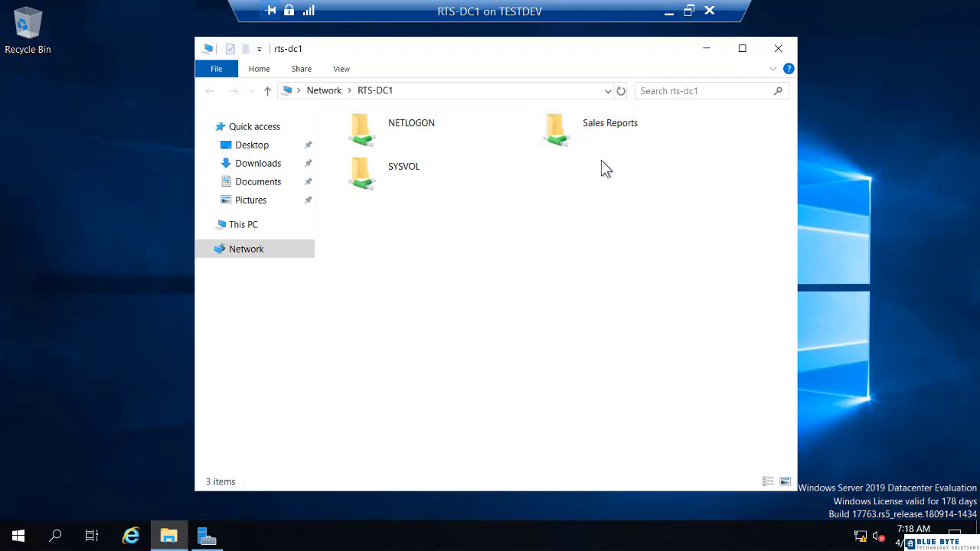
# Step: Show the server's full network path in the open File Explorer window
pyautogui.click(492, 90)
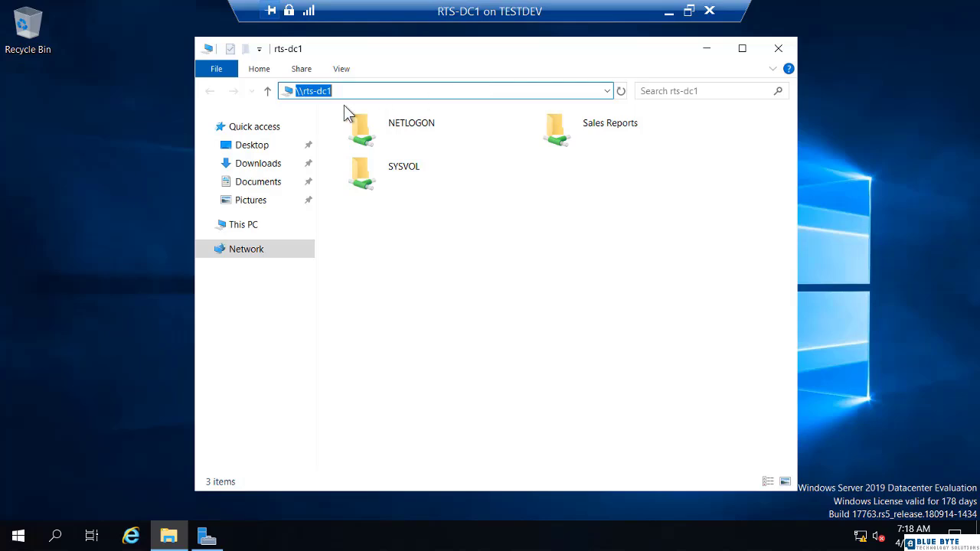